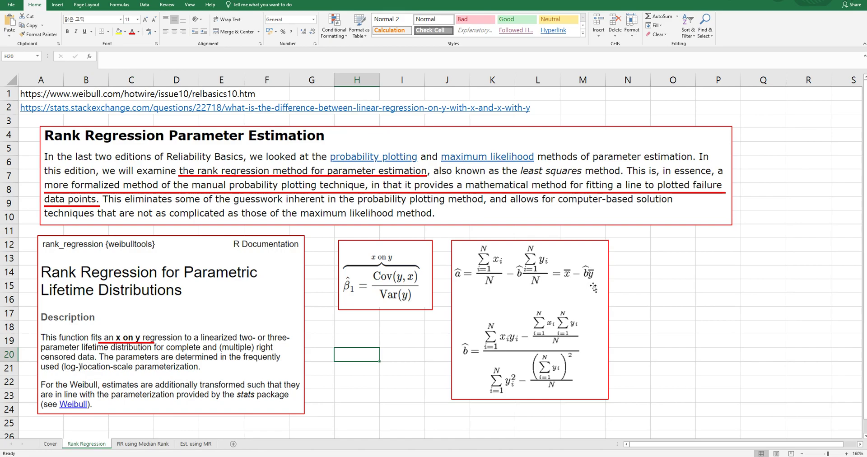
Step: Switch to the RR using Median Rank sheet with its notes on Benard's median-rank approximation
{"action": "left_click", "coordinate": [156, 444]}
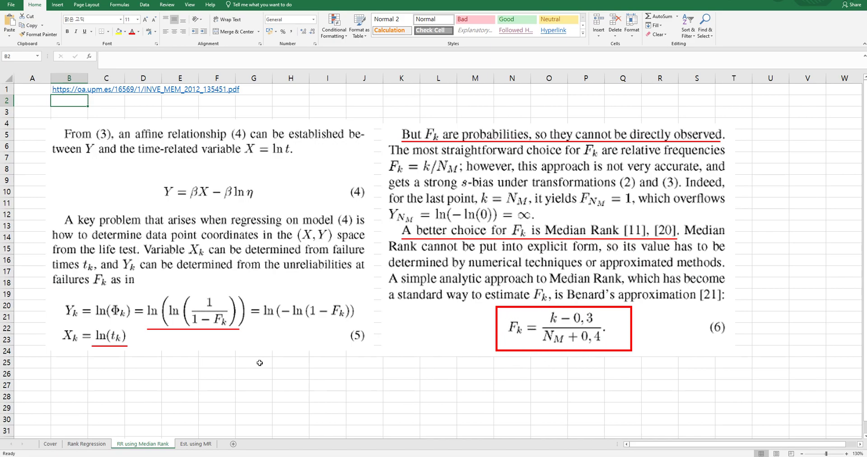
Step: Switch to the Est. using MR sheet with its empty rank, Median Ranks, Y and X columns
{"action": "left_click", "coordinate": [195, 445]}
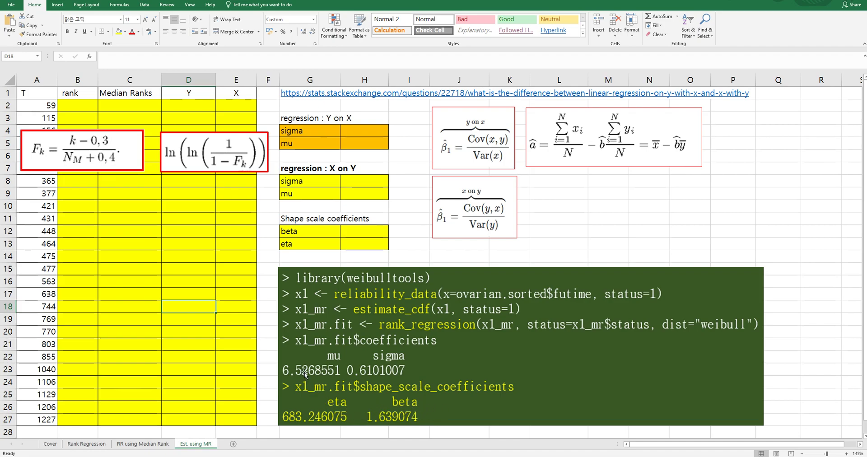
Step: Fill the rank column B2:B27 with ranks 1 to 26
{"action": "left_click", "coordinate": [78, 107]}
{"action": "type", "text": "1"}
{"action": "key", "text": "Return"}
{"action": "type", "text": "2"}
{"action": "key", "text": "Return"}
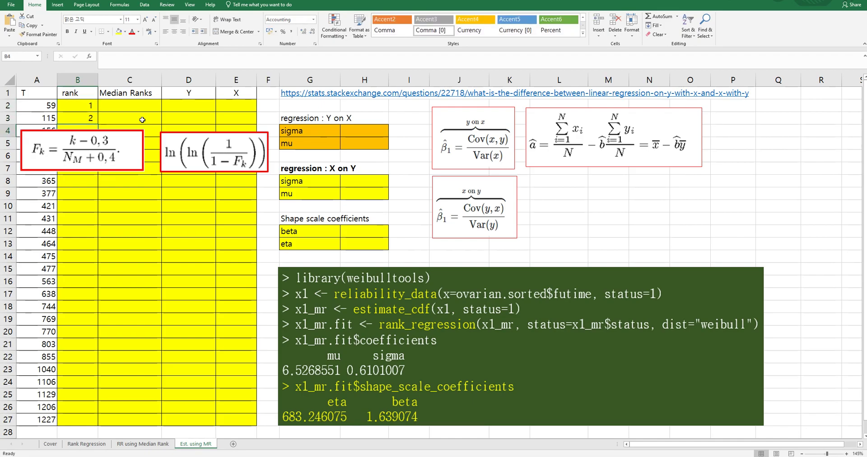
{"action": "left_click_drag", "start_coordinate": [81, 110], "coordinate": [84, 118]}
{"action": "double_click", "coordinate": [99, 123]}
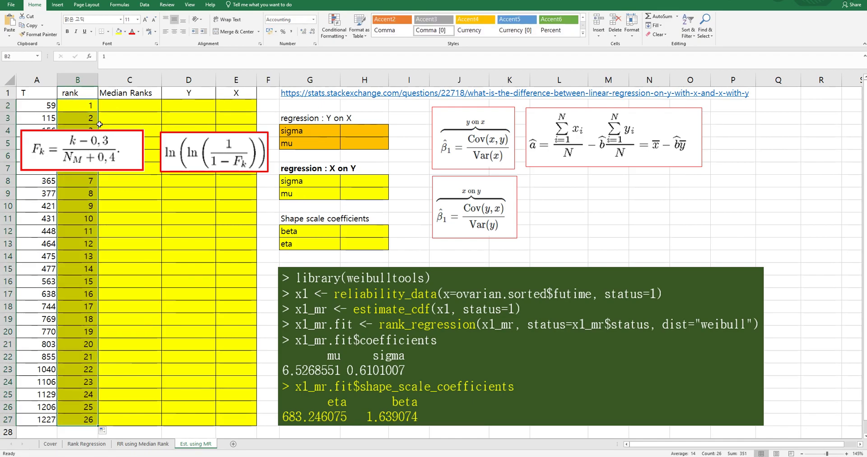
{"action": "left_click", "coordinate": [81, 231]}
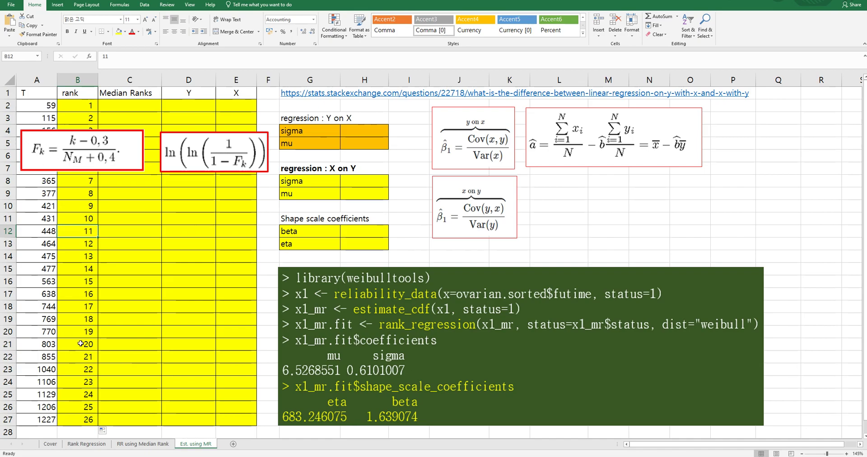
Step: Enter Benard's median rank =(B2-0.3)/(COUNT($B$2:$B$27)+0.4) in C2, giving 0.02651515
{"action": "left_click", "coordinate": [130, 107]}
{"action": "type", "text": "=(B2"}
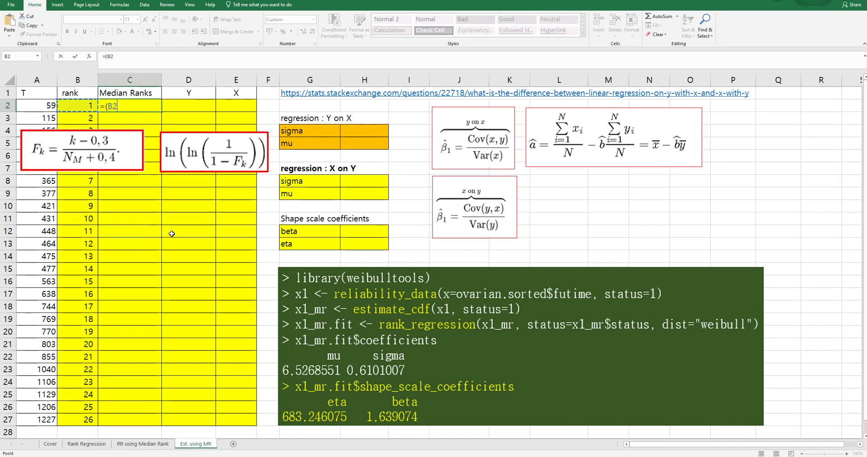
{"action": "type", "text": "-0.3)/"}
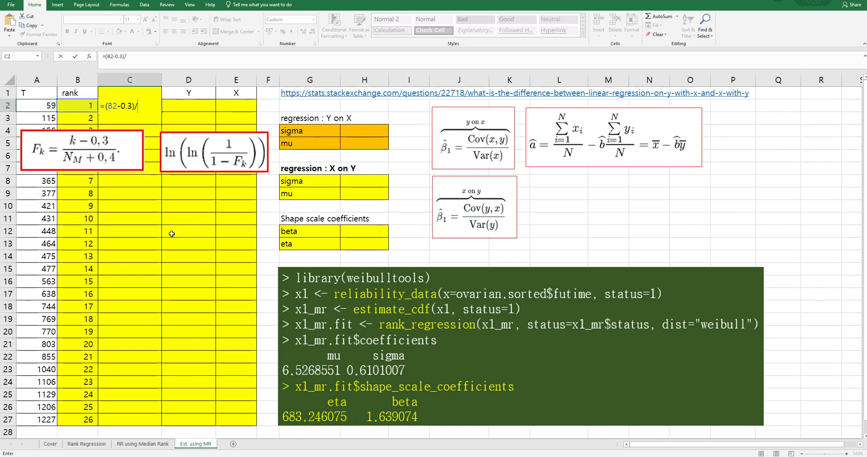
{"action": "type", "text": "(count("}
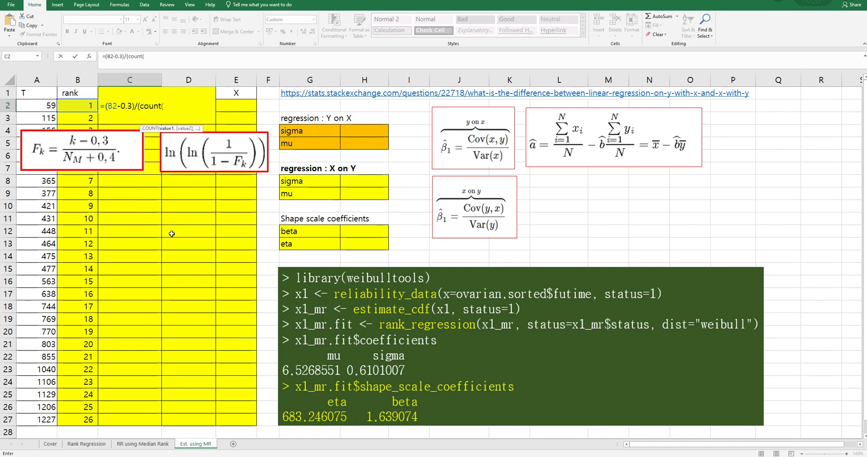
{"action": "key", "text": "Left"}
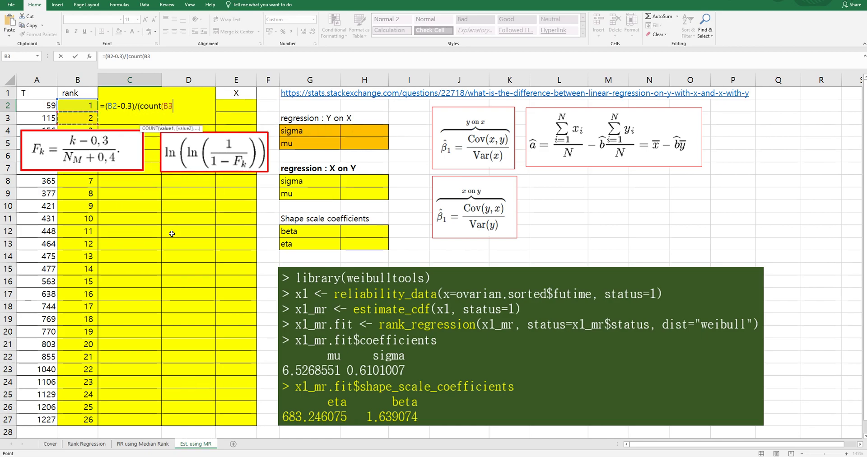
{"action": "key", "text": "ctrl+shift+Down"}
{"action": "key", "text": "F4"}
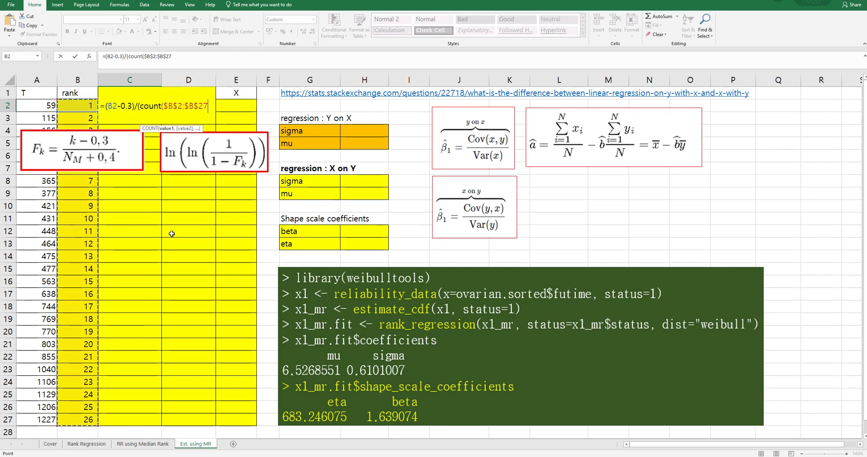
{"action": "type", "text": "+0.4"}
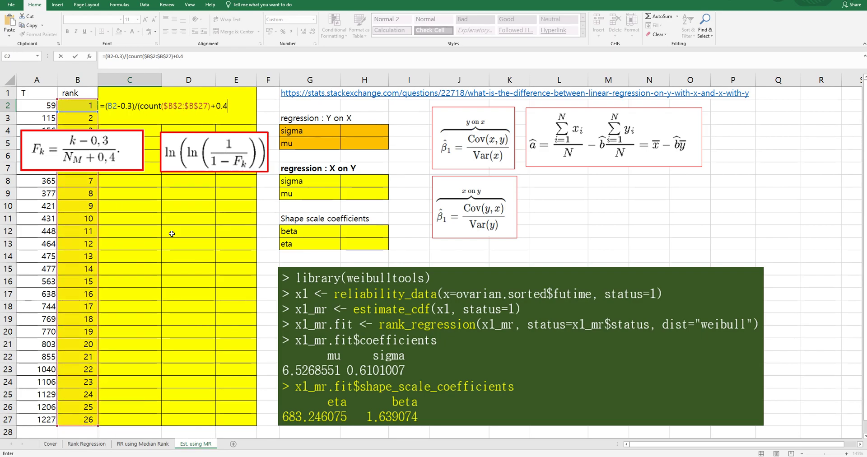
{"action": "key", "text": "ctrl+Return"}
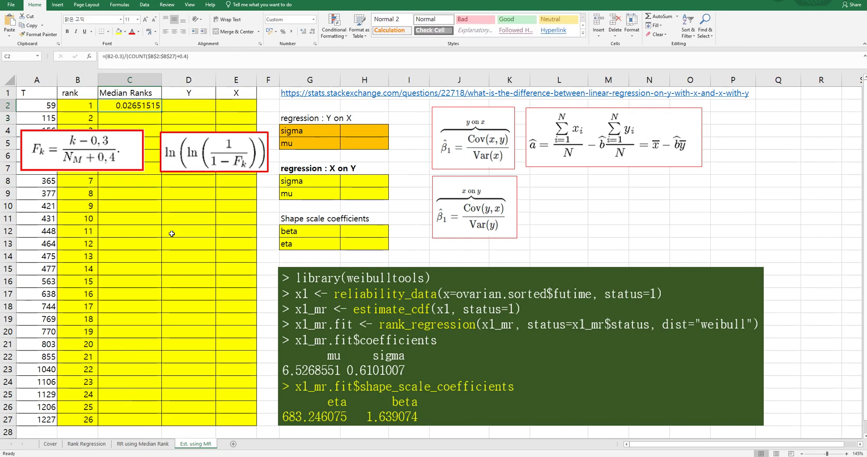
Step: Copy the median ranks down to C27 and fill Y =LN(LN(1/(1-C2))) through D27
{"action": "double_click", "coordinate": [161, 111]}
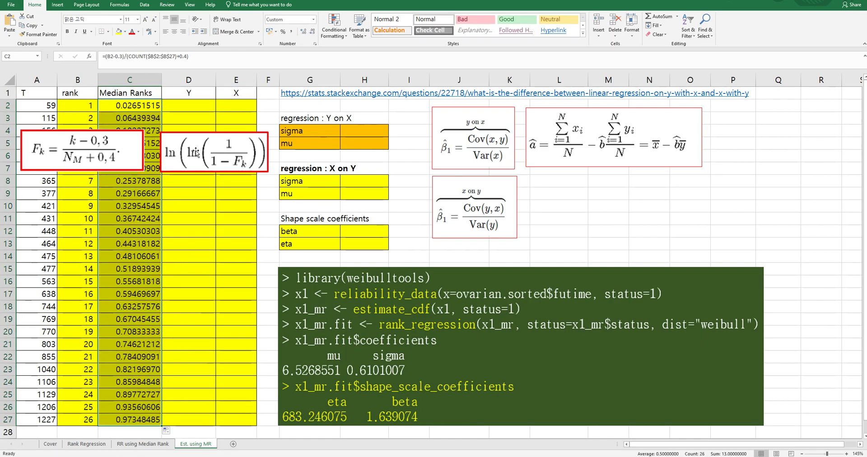
{"action": "left_click", "coordinate": [191, 106]}
{"action": "type", "text": "=ln"}
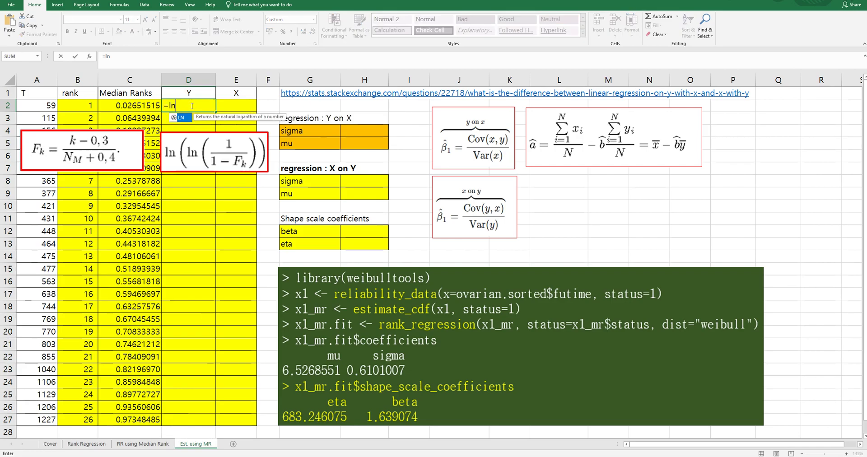
{"action": "type", "text": "(ln(1/(1-"}
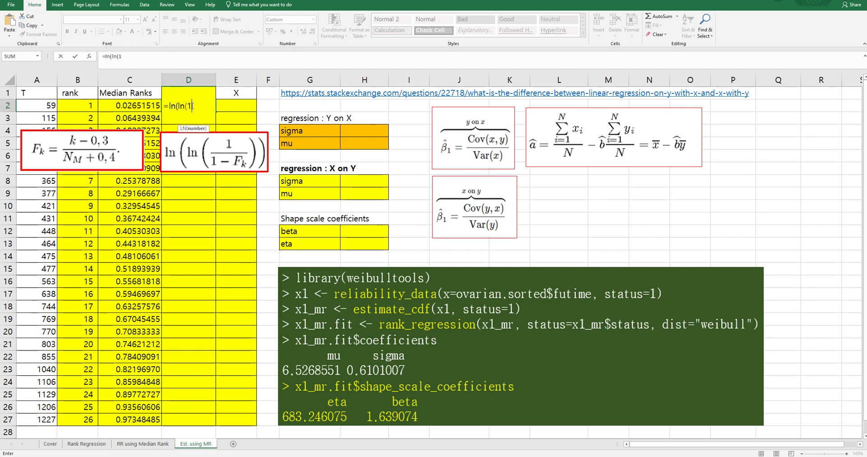
{"action": "left_click", "coordinate": [146, 105]}
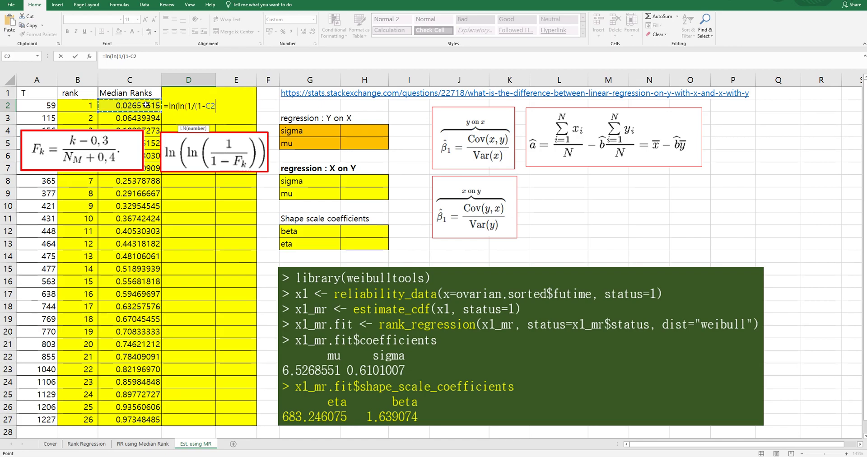
{"action": "type", "text": ")))"}
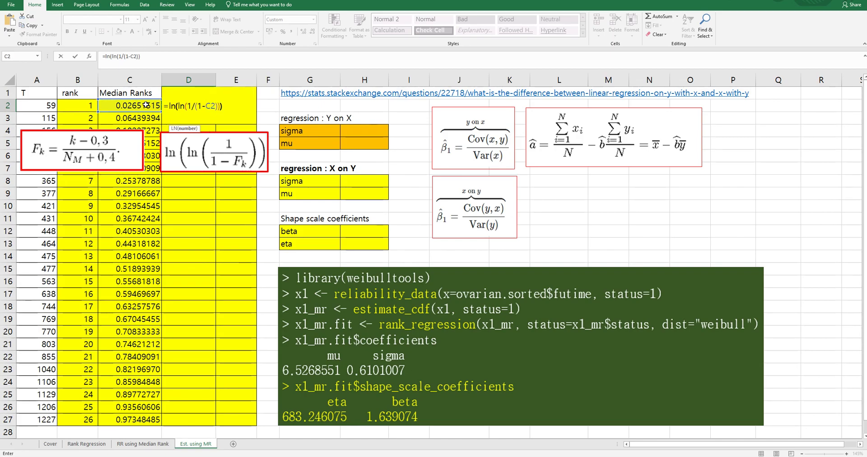
{"action": "key", "text": "Return"}
{"action": "left_click", "coordinate": [189, 105]}
{"action": "double_click", "coordinate": [215, 111]}
Step: Fill X =LN(A2) down column E for all 26 rows
{"action": "left_click", "coordinate": [235, 104]}
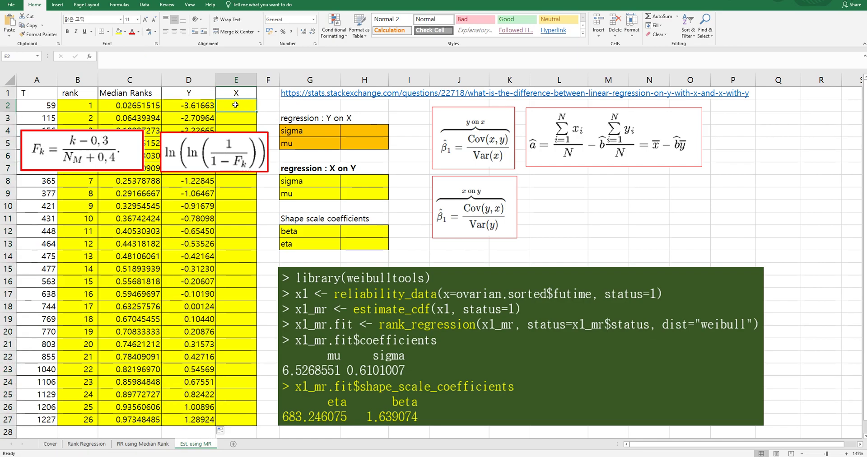
{"action": "type", "text": "=ln("}
{"action": "key", "text": "Left"}
{"action": "key", "text": "Left"}
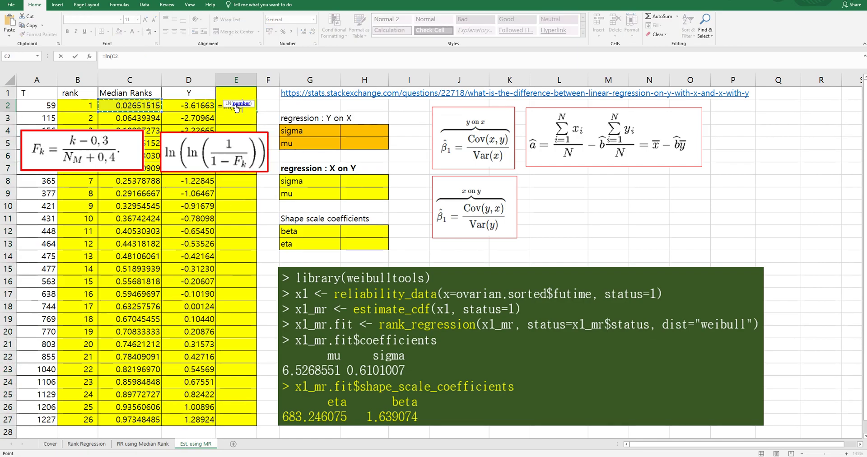
{"action": "key", "text": "Left"}
{"action": "key", "text": "Left"}
{"action": "key", "text": "Return"}
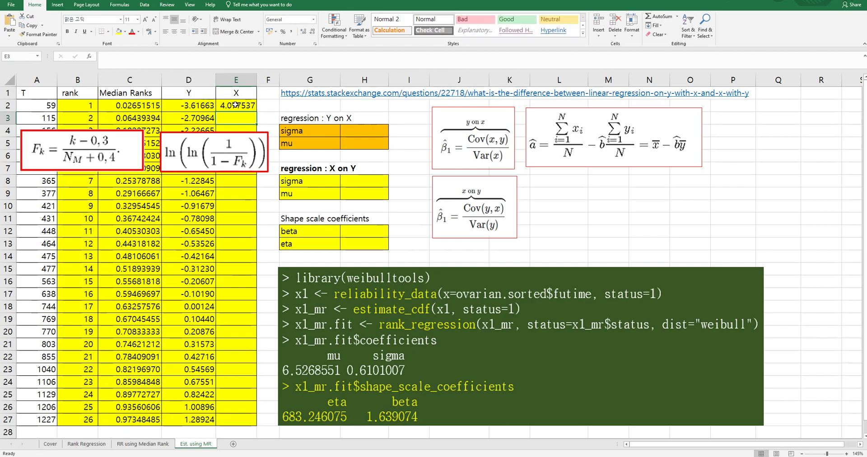
{"action": "left_click", "coordinate": [235, 108]}
{"action": "double_click", "coordinate": [257, 111]}
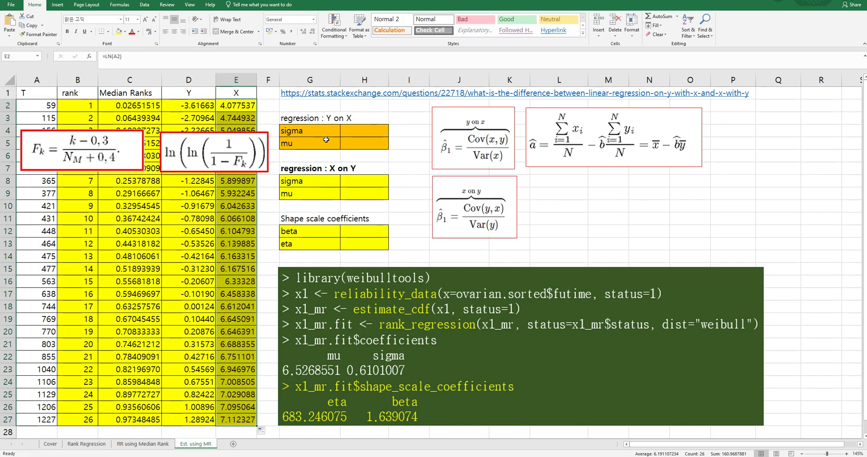
{"action": "left_click", "coordinate": [359, 132]}
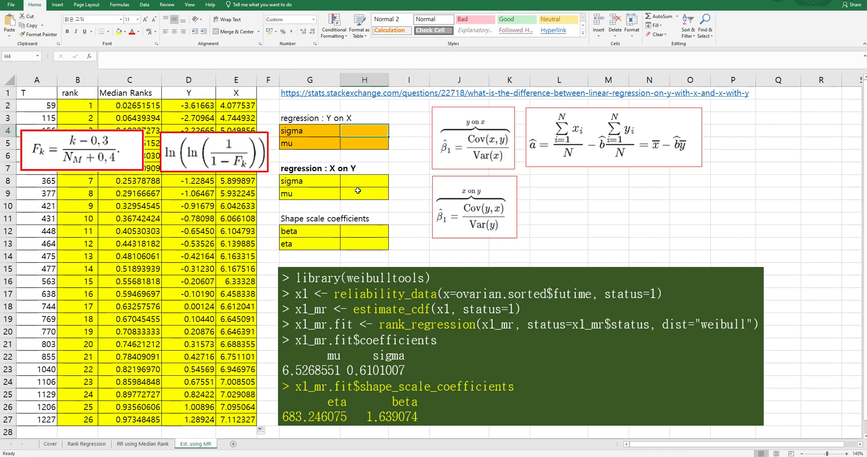
Step: Enter =COVARIANCE.S(D2:D27,E2:E27)/VAR.S(E2:E27) in H4, giving Y-on-X sigma 1.5921838
{"action": "type", "text": "=c"}
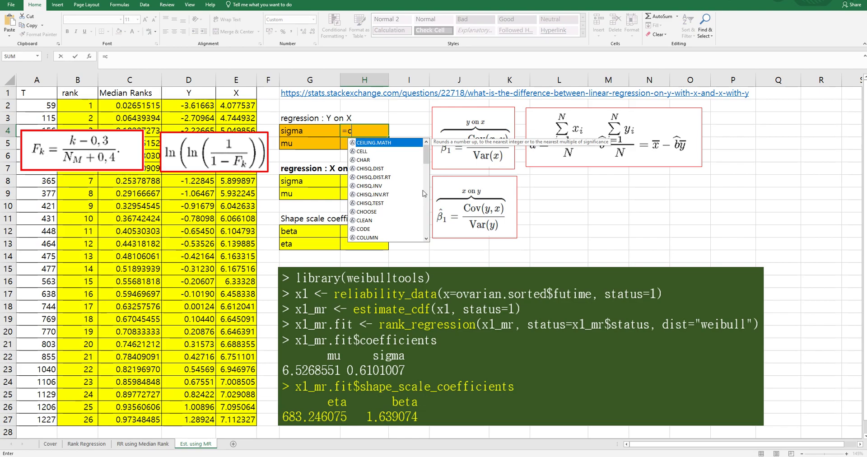
{"action": "type", "text": "ovariance"}
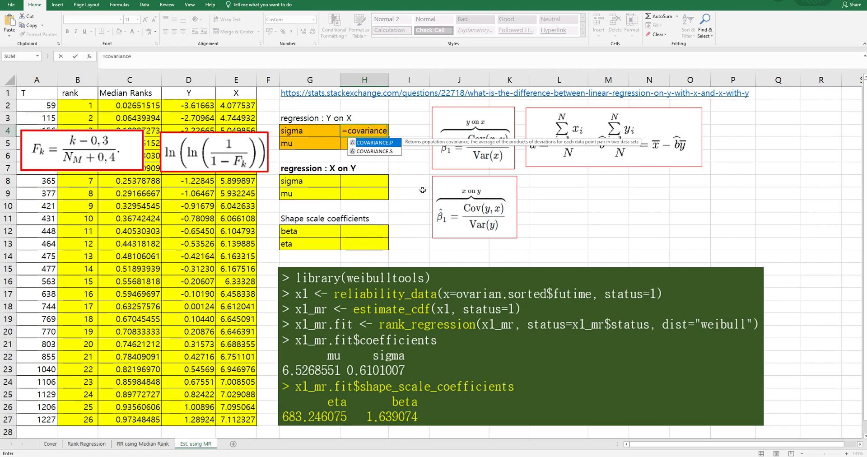
{"action": "type", "text": ".s("}
{"action": "left_click", "coordinate": [188, 106]}
{"action": "left_click", "coordinate": [197, 417], "text": "shift"}
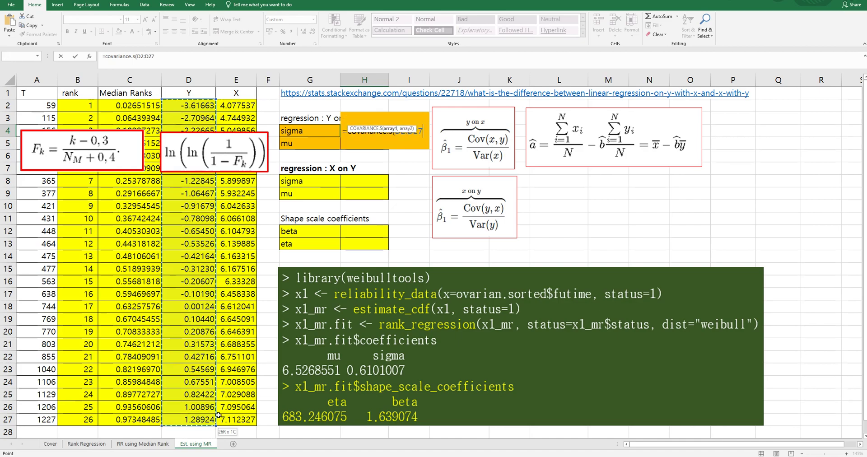
{"action": "type", "text": ","}
{"action": "left_click", "coordinate": [238, 419]}
{"action": "left_click", "coordinate": [240, 106], "text": "shift"}
{"action": "type", "text": ")"}
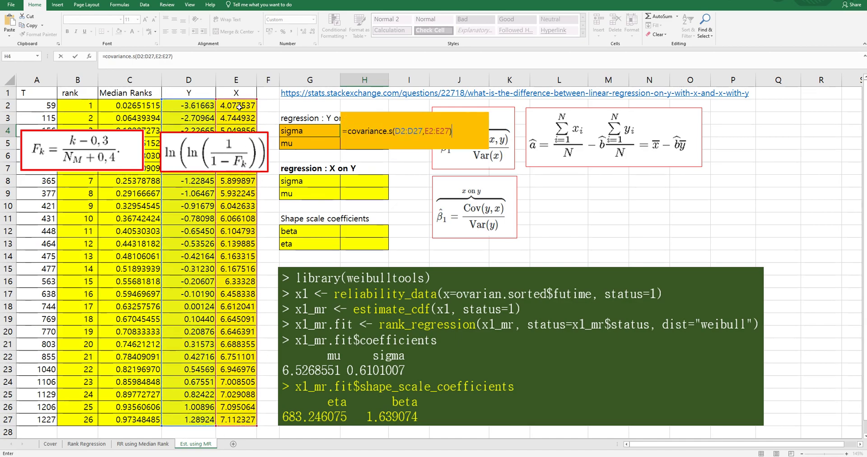
{"action": "type", "text": "/var.s("}
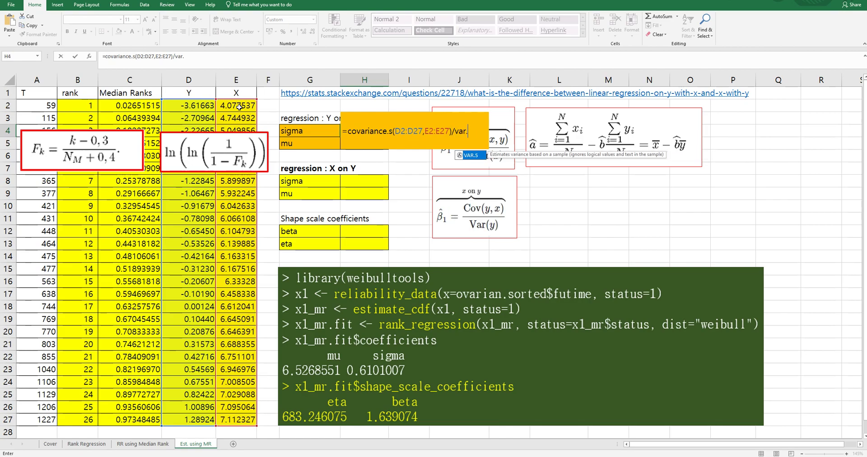
{"action": "left_click", "coordinate": [240, 106]}
{"action": "left_click", "coordinate": [226, 412], "text": "shift"}
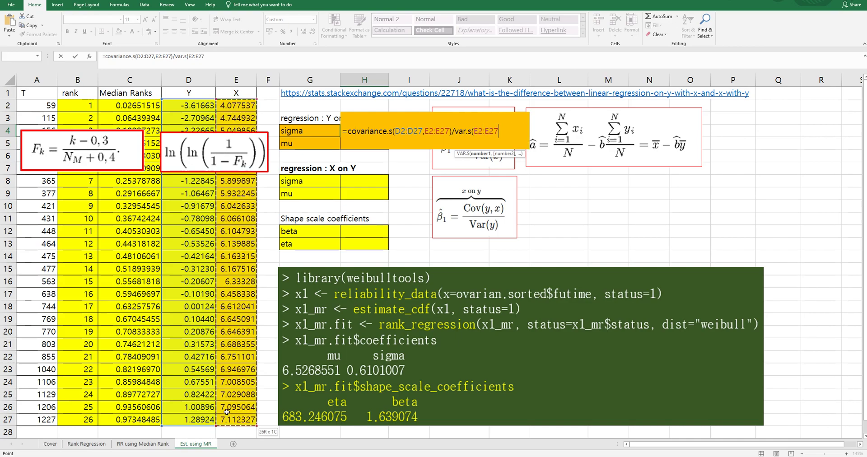
{"action": "type", "text": ")"}
{"action": "key", "text": "Return"}
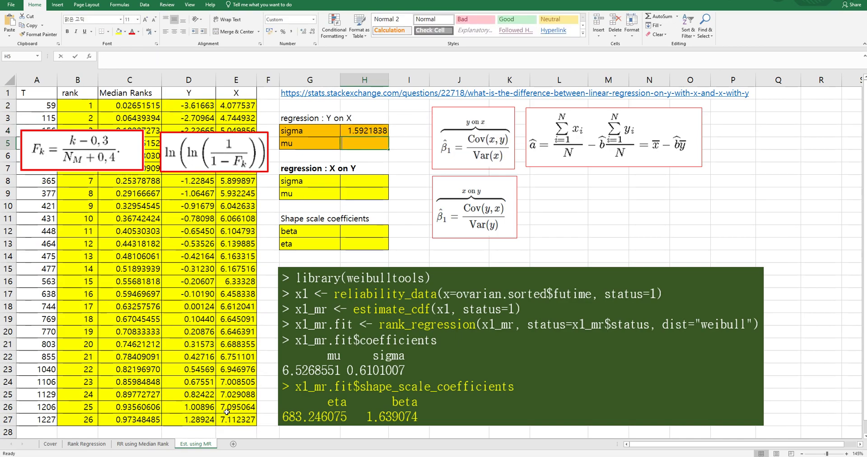
{"action": "type", "text": "="}
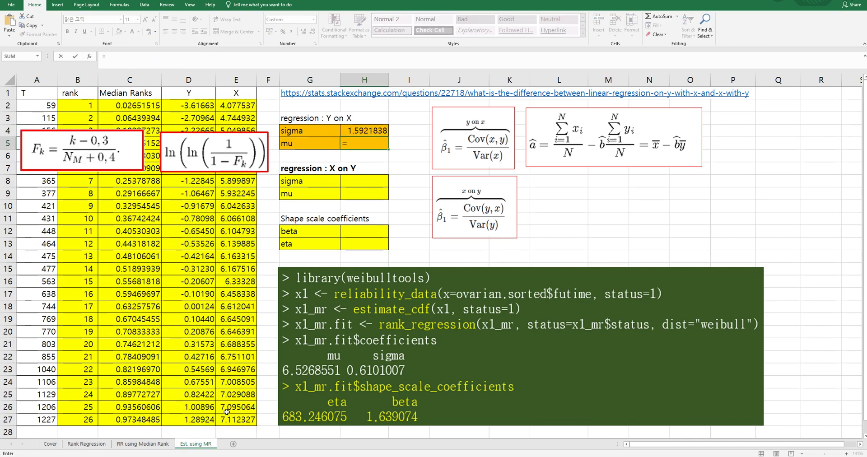
{"action": "type", "text": "average("}
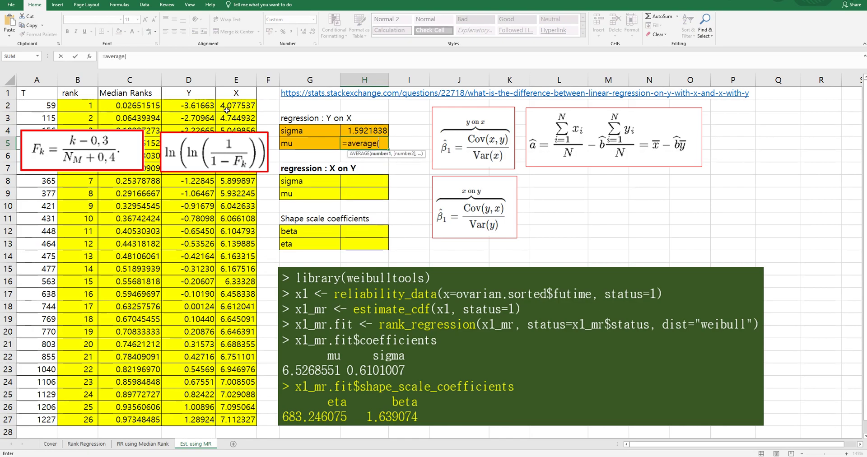
Step: Complete the Y-on-X mu as =AVERAGE(E2:E27)-H4*AVERAGE(D2:D27), returning 7.0673106
{"action": "left_click", "coordinate": [227, 109]}
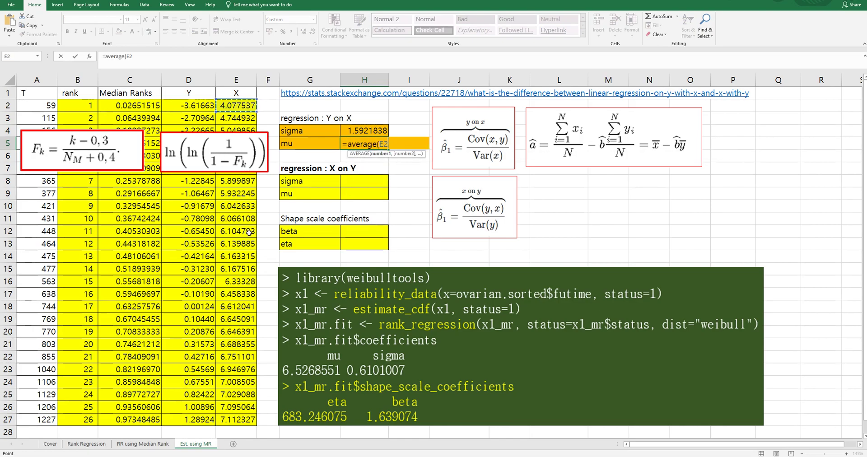
{"action": "left_click_drag", "start_coordinate": [240, 416], "coordinate": [234, 414]}
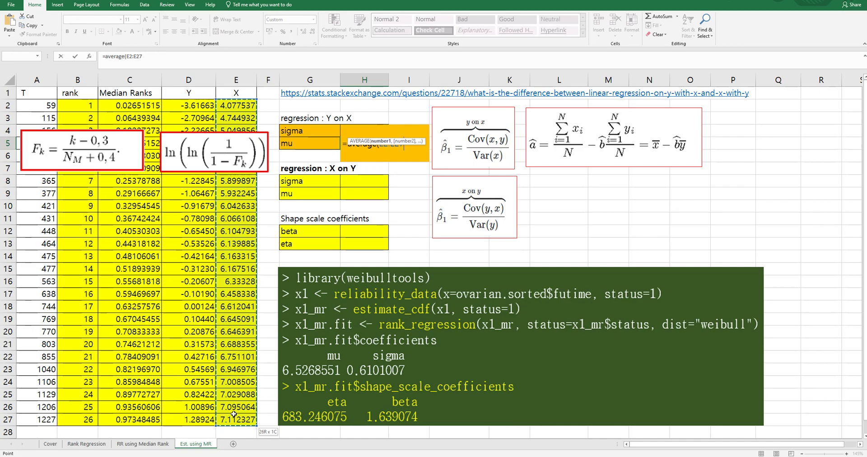
{"action": "type", "text": ")-"}
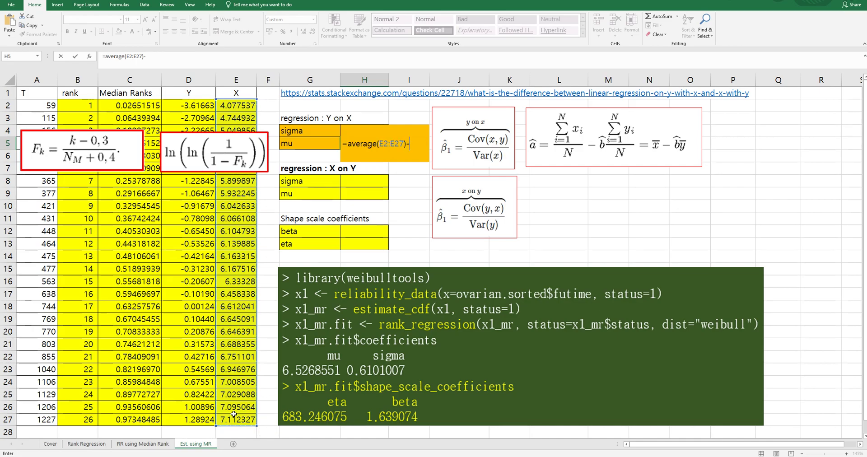
{"action": "key", "text": "Left"}
{"action": "key", "text": "Up"}
{"action": "key", "text": "Right"}
{"action": "type", "text": "*average("}
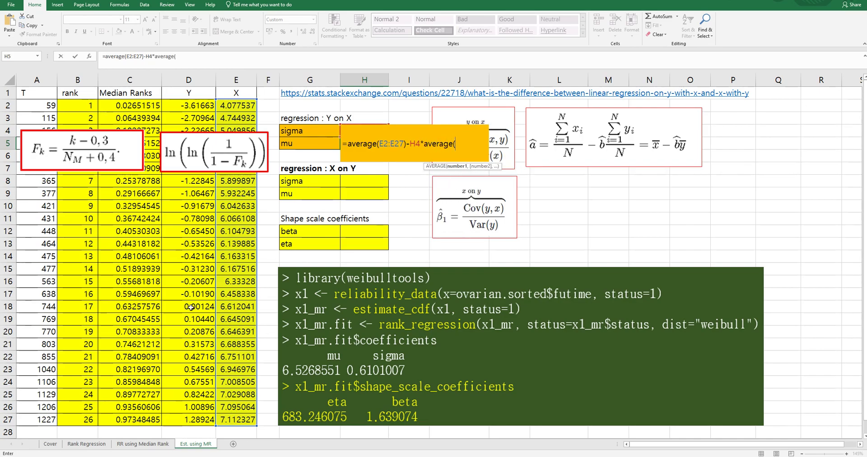
{"action": "left_click", "coordinate": [209, 107]}
{"action": "key", "text": "ctrl+shift+Down"}
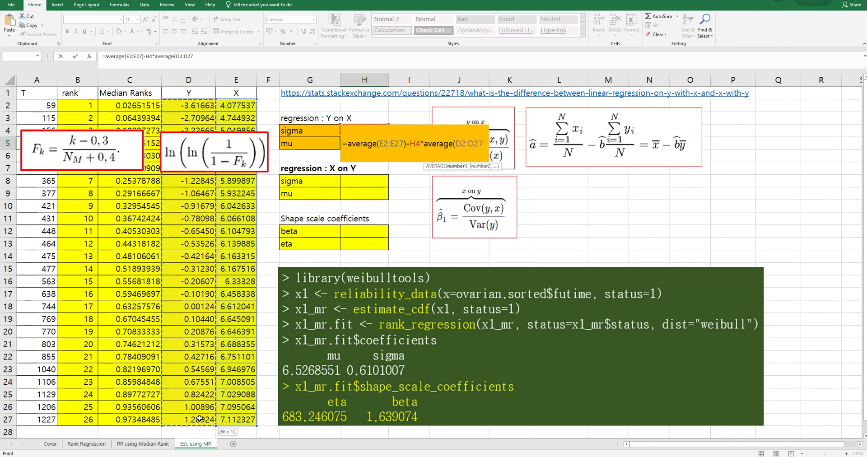
{"action": "key", "text": "Return"}
{"action": "key", "text": "Down"}
{"action": "key", "text": "Down"}
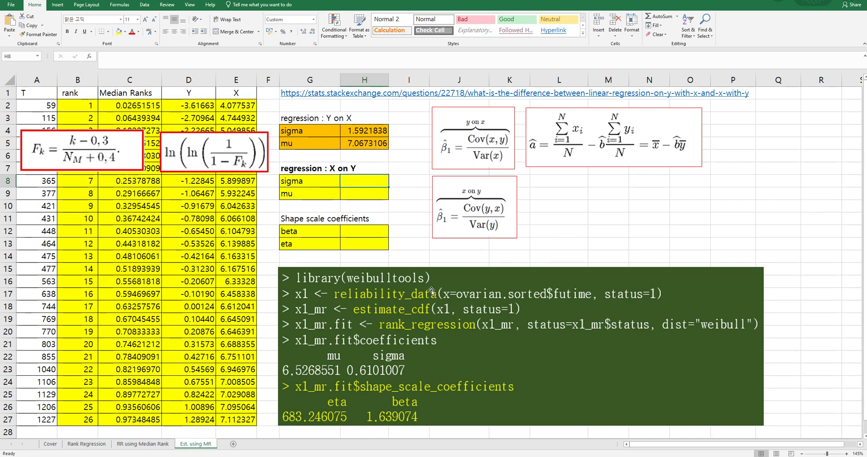
Step: Enter =COVARIANCE.S(D2:D27,E2:E27)/VAR.S(D2:D27) in H8, giving X-on-Y sigma 0.6101007
{"action": "type", "text": "=covara"}
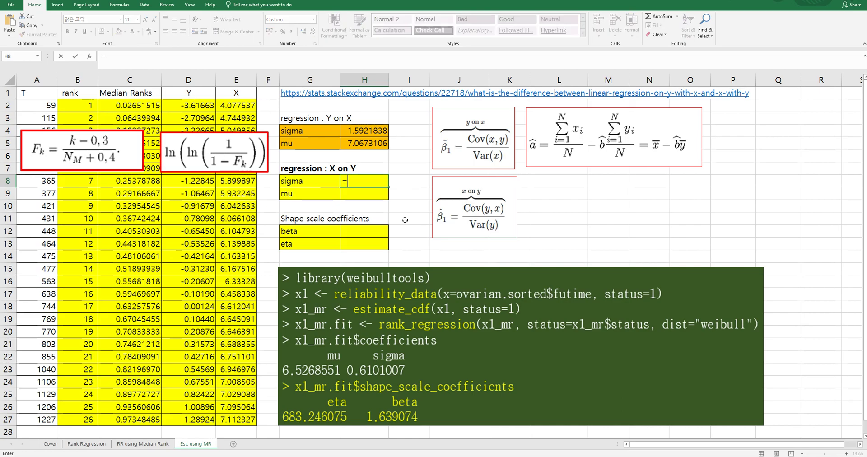
{"action": "key", "text": "BackSpace"}
{"action": "key", "text": "BackSpace"}
{"action": "type", "text": "anc"}
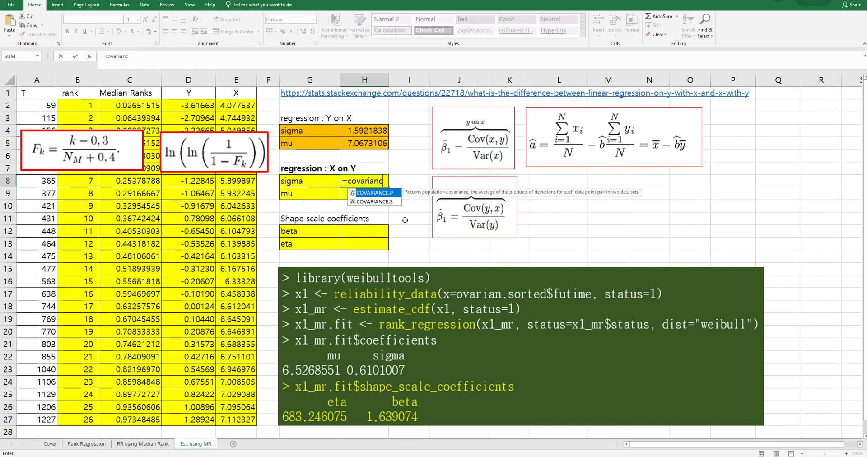
{"action": "type", "text": "e.s("}
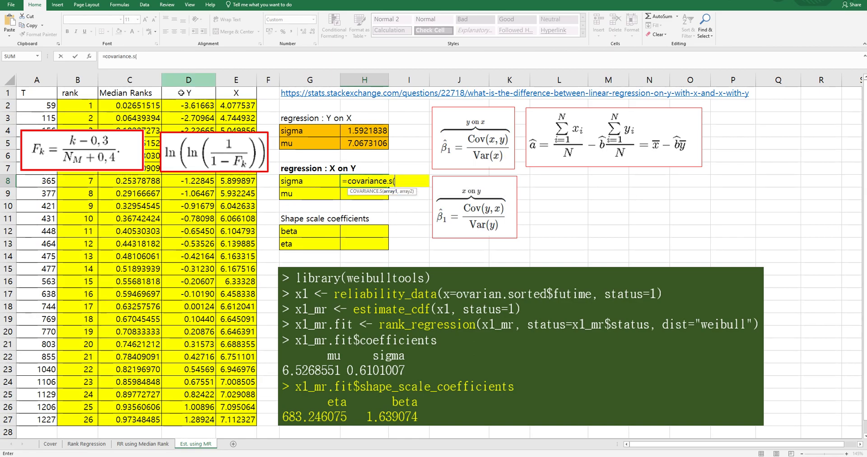
{"action": "left_click_drag", "start_coordinate": [180, 108], "coordinate": [243, 103]}
{"action": "type", "text": ",E2:E27"}
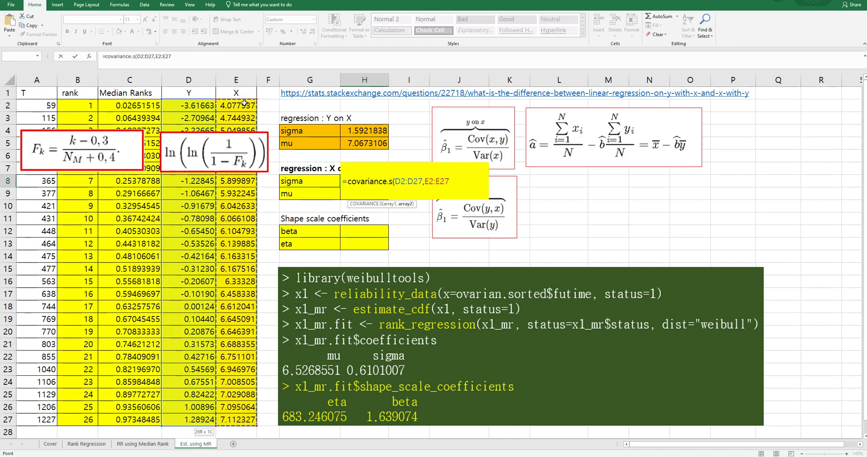
{"action": "type", "text": ")/"}
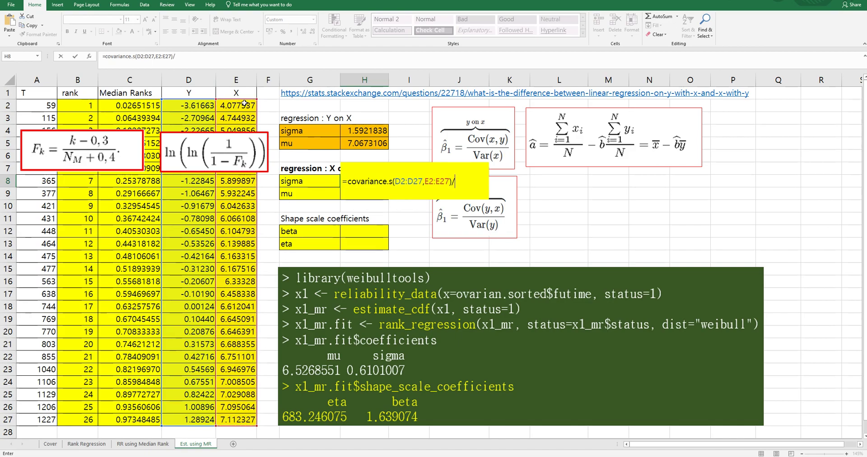
{"action": "type", "text": "var.s("}
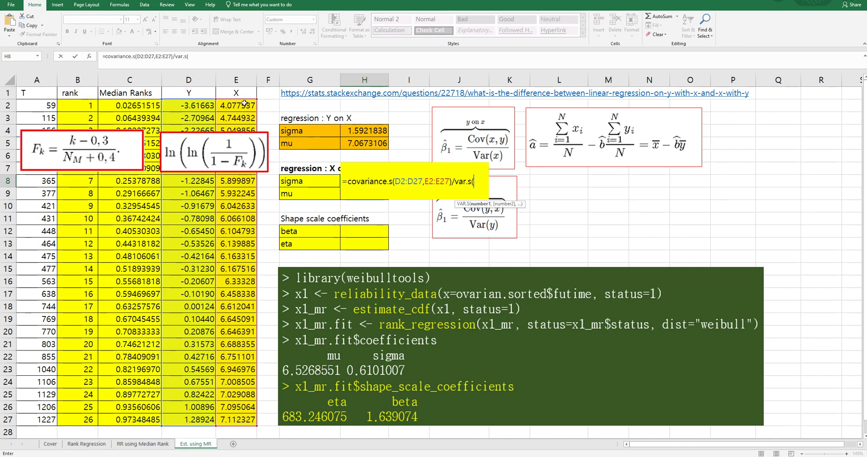
{"action": "left_click", "coordinate": [200, 106]}
{"action": "left_click_drag", "start_coordinate": [200, 106], "coordinate": [201, 419]}
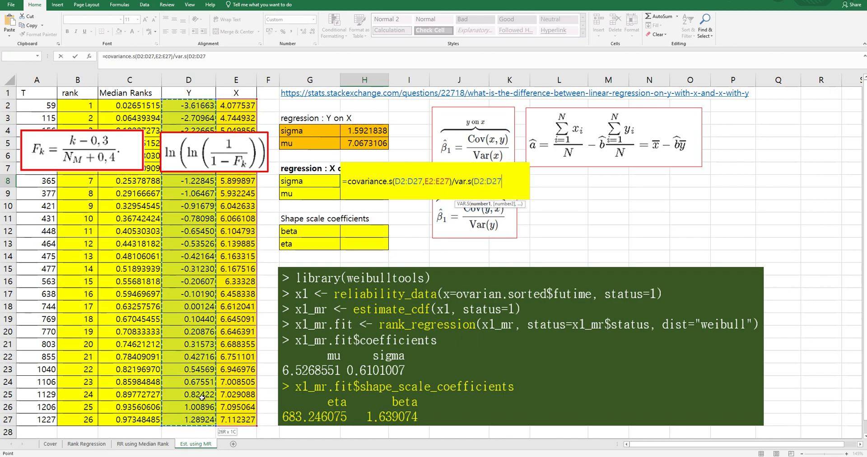
{"action": "key", "text": "Return"}
{"action": "type", "text": "="}
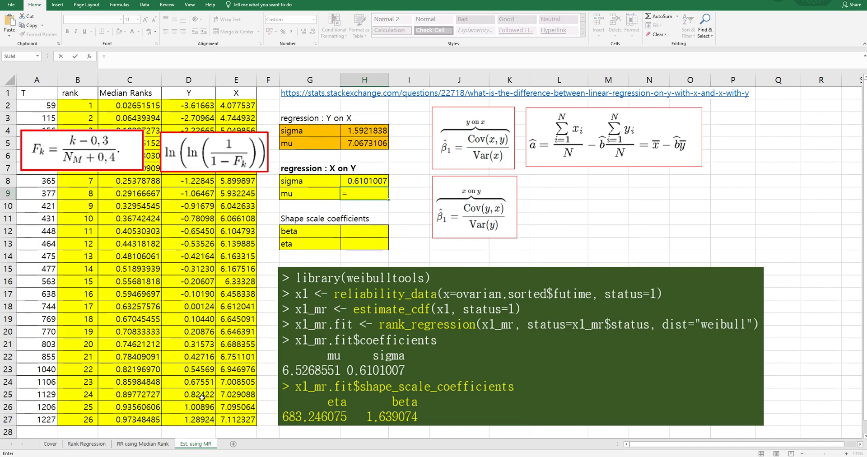
{"action": "type", "text": "average("}
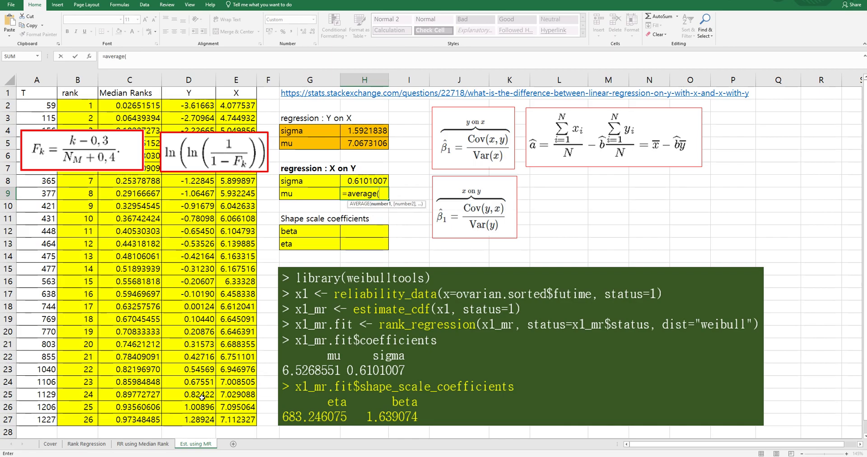
Step: Complete the X-on-Y mu as =AVERAGE(E2:E27)-H8*AVERAGE(D2:D27), returning 6.5268551
{"action": "left_click", "coordinate": [248, 108]}
{"action": "left_click_drag", "start_coordinate": [239, 421], "coordinate": [239, 418]}
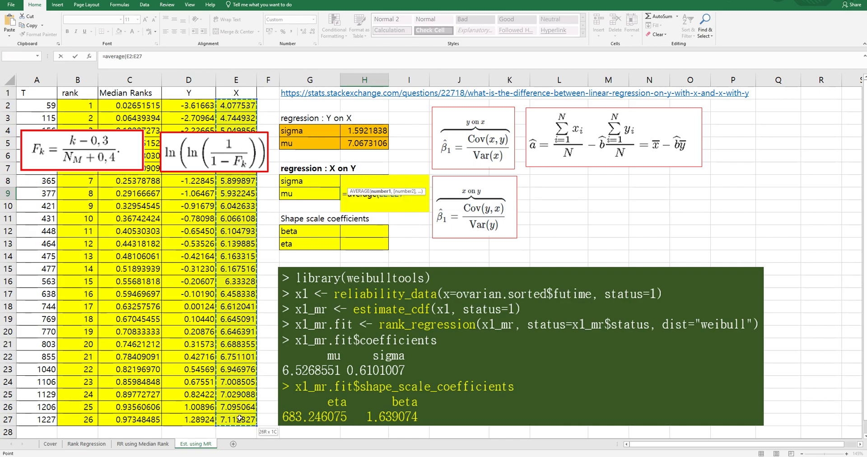
{"action": "type", "text": ")-"}
{"action": "key", "text": "Left"}
{"action": "key", "text": "Up"}
{"action": "key", "text": "Right"}
{"action": "type", "text": "*average"}
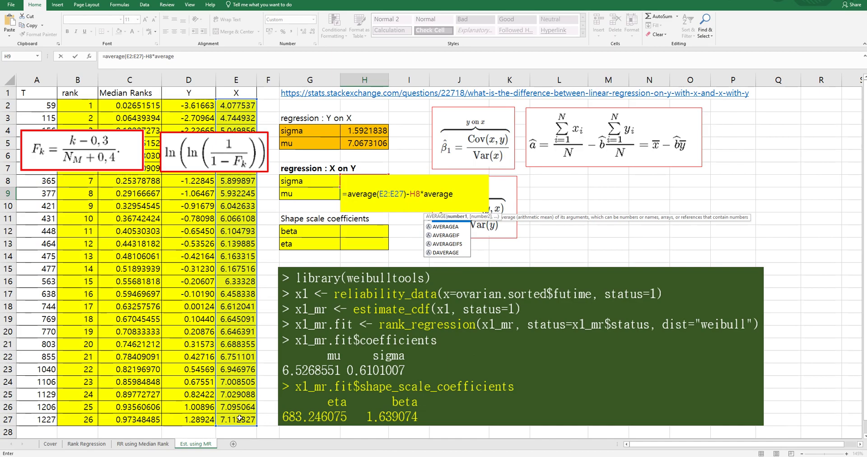
{"action": "type", "text": "("}
{"action": "left_click", "coordinate": [195, 106]}
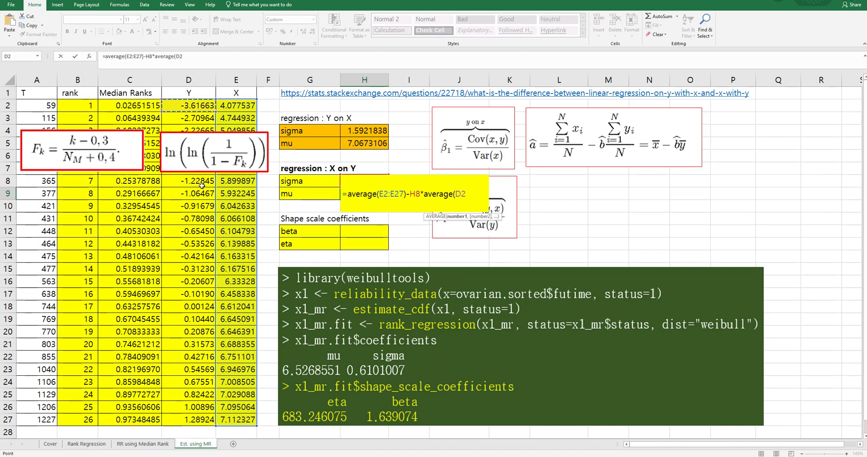
{"action": "left_click", "coordinate": [203, 415], "text": "shift"}
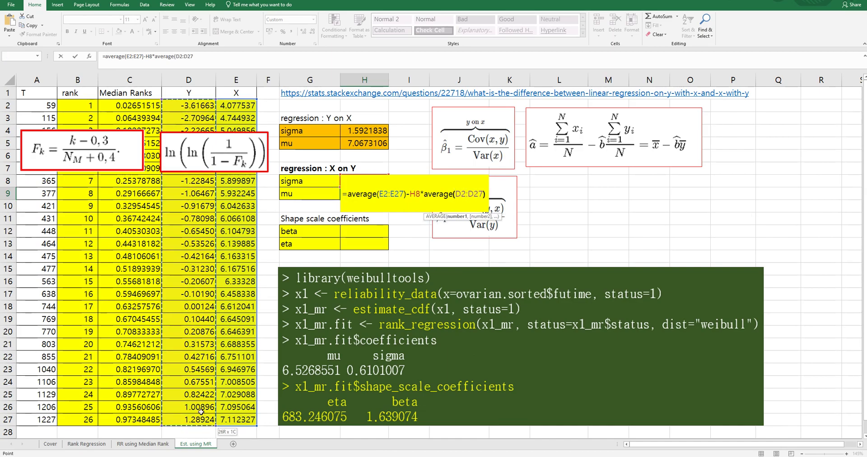
{"action": "key", "text": "Return"}
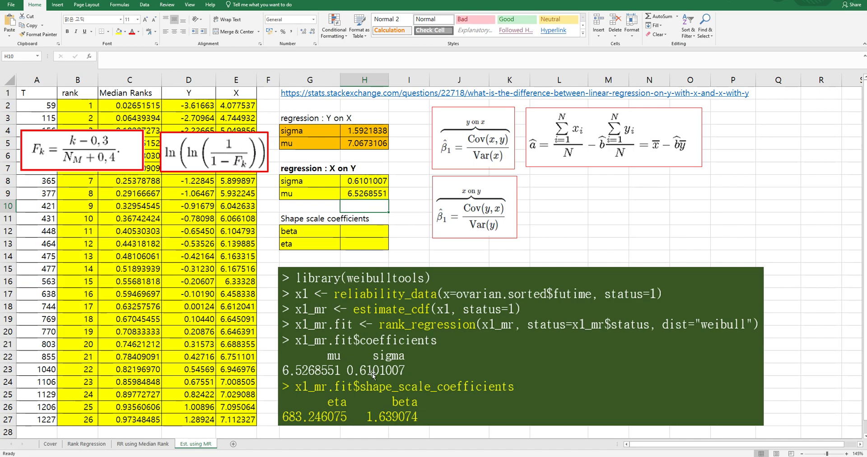
{"action": "left_click", "coordinate": [368, 232]}
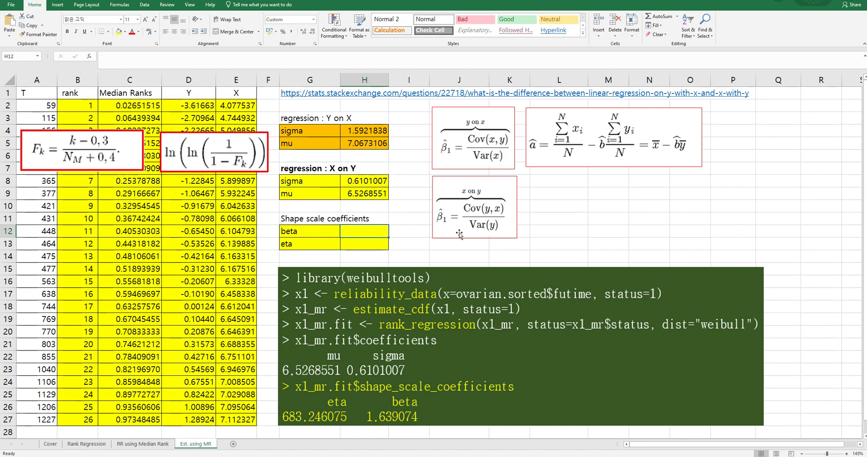
Step: Set Weibull beta to 1 divided by the X-on-Y sigma, giving 1.639074
{"action": "type", "text": "=1/"}
{"action": "key", "text": "Up"}
{"action": "key", "text": "Up"}
{"action": "key", "text": "Up"}
{"action": "key", "text": "Up"}
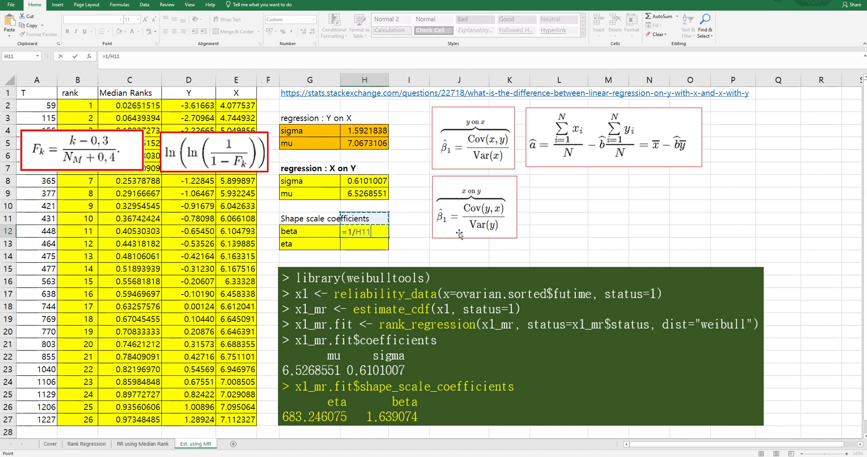
{"action": "key", "text": "Return"}
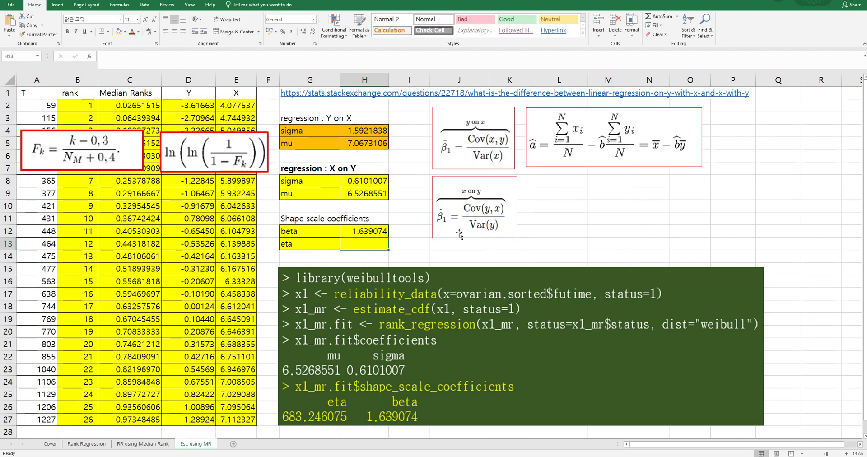
Step: Set eta to EXP of the X-on-Y mu, shown with more decimals as 683.246075
{"action": "type", "text": "=ex"}
{"action": "key", "text": "BackSpace"}
{"action": "type", "text": "x"}
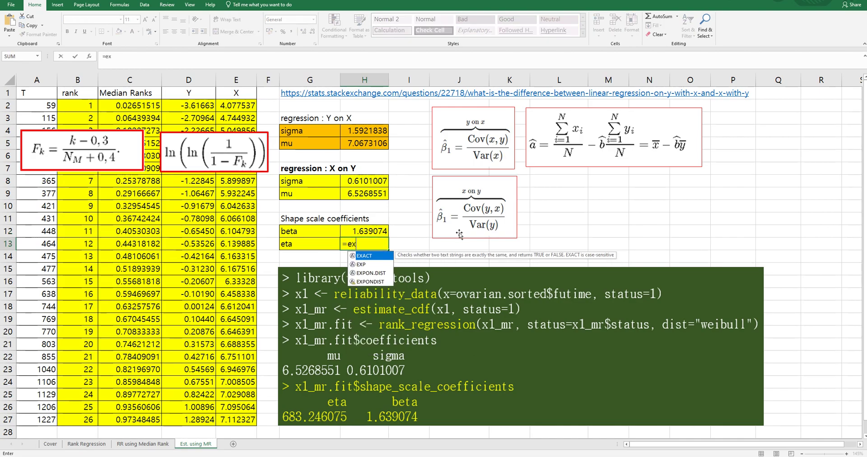
{"action": "type", "text": "p("}
{"action": "key", "text": "Up"}
{"action": "key", "text": "Up"}
{"action": "key", "text": "Up"}
{"action": "key", "text": "Up"}
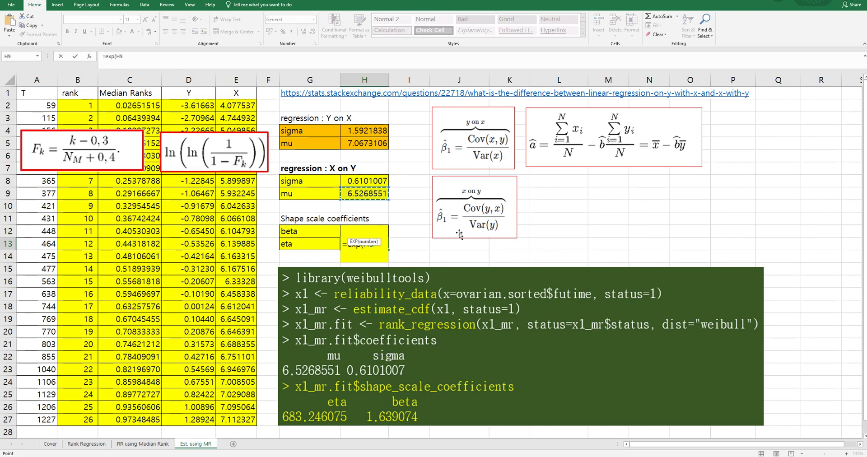
{"action": "key", "text": "Return"}
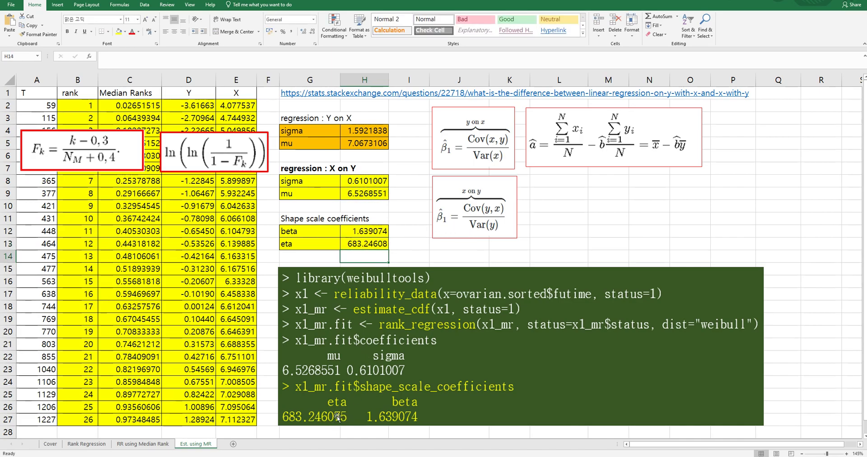
{"action": "left_click", "coordinate": [375, 244]}
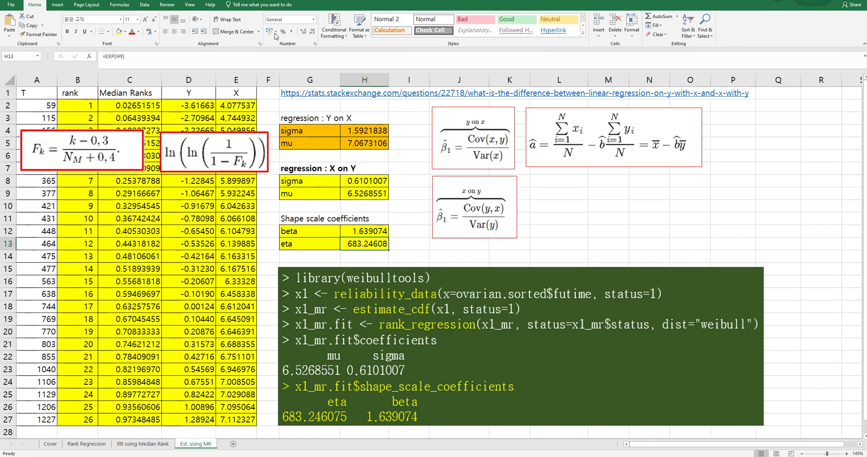
{"action": "left_click", "coordinate": [305, 33]}
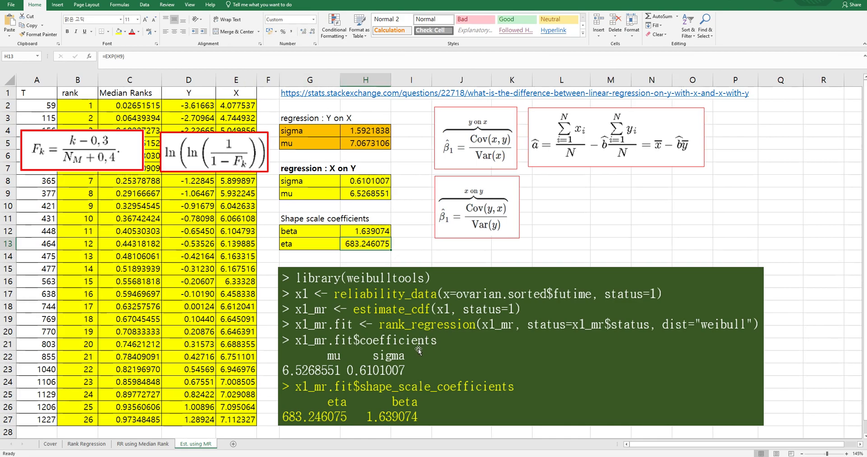